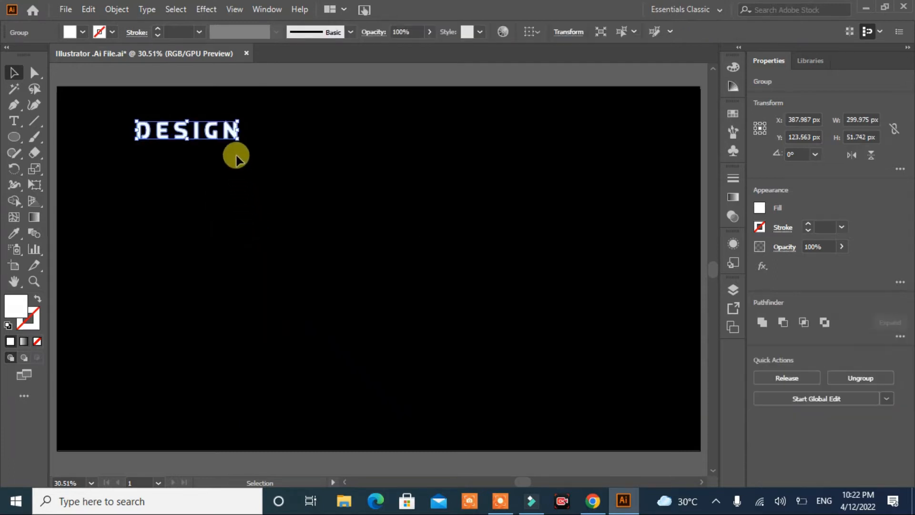
# Step: Create a pattern brush from the DESIGN lettering with the default options and delete the original lettering from the artboard
pyautogui.click(733, 132)
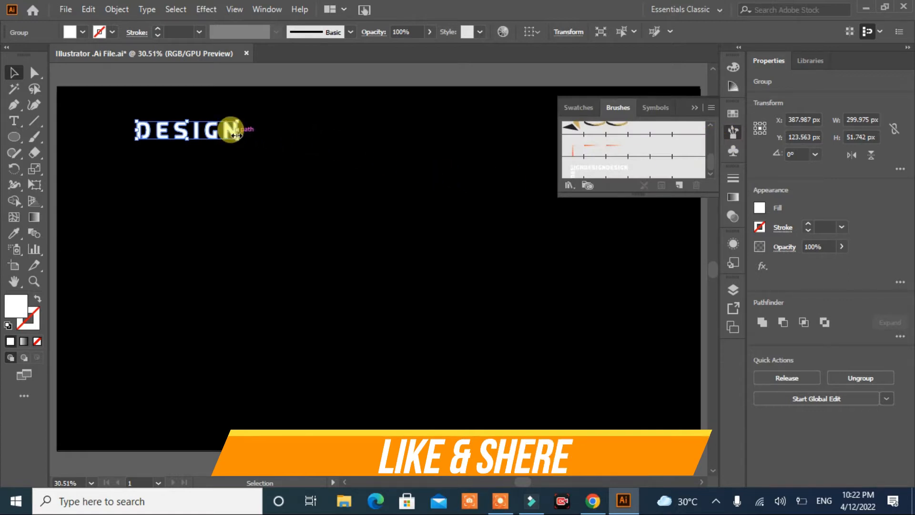
pyautogui.moveTo(227, 137)
pyautogui.mouseDown()
pyautogui.moveTo(578, 171)
pyautogui.moveTo(627, 165)
pyautogui.mouseUp()
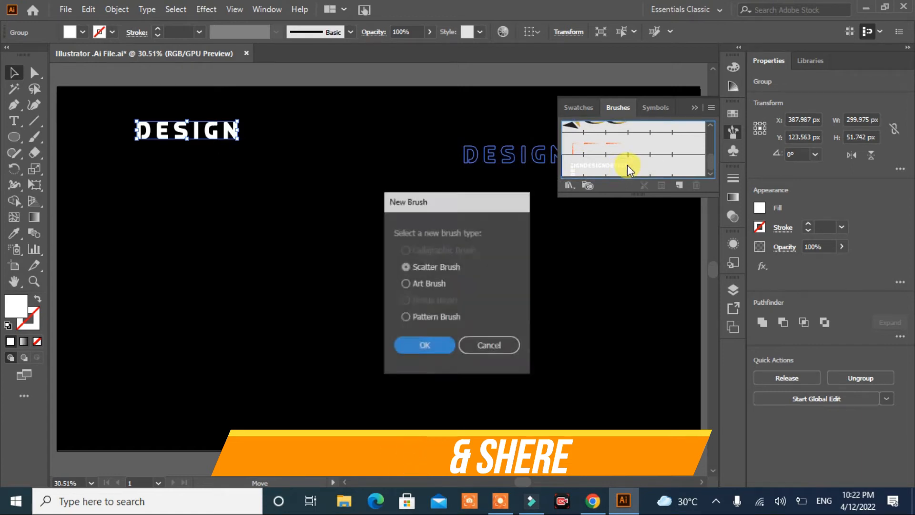
pyautogui.click(404, 317)
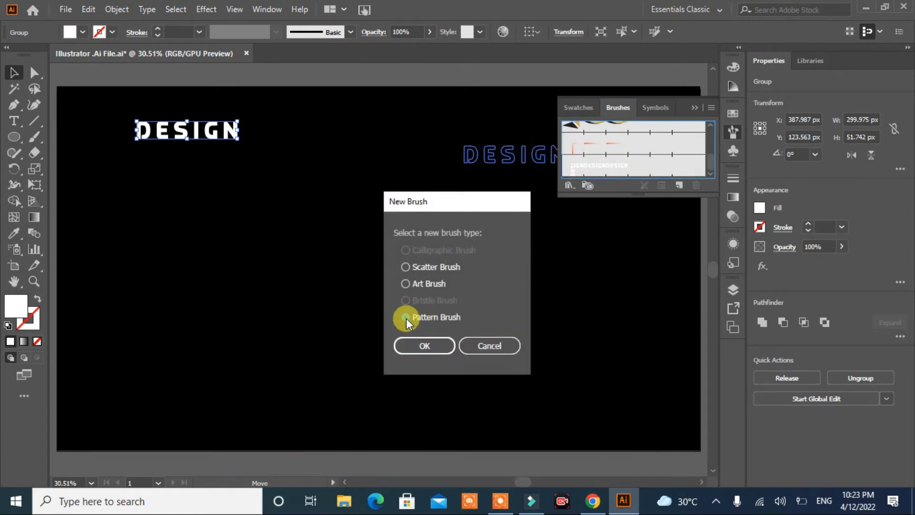
pyautogui.click(415, 342)
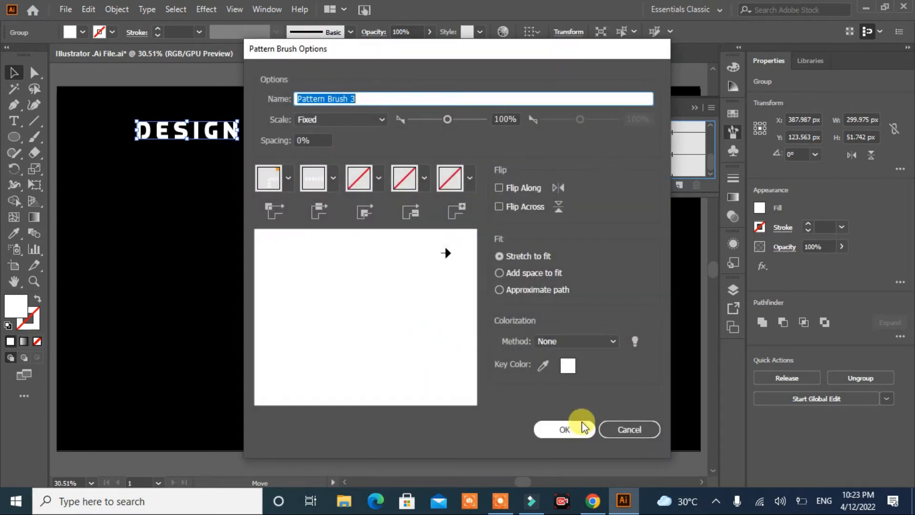
pyautogui.click(571, 428)
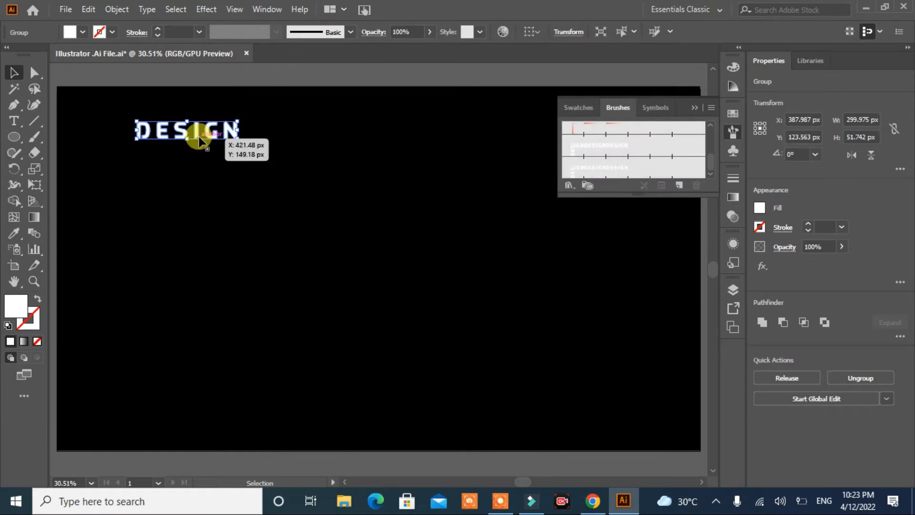
pyautogui.press('Delete')
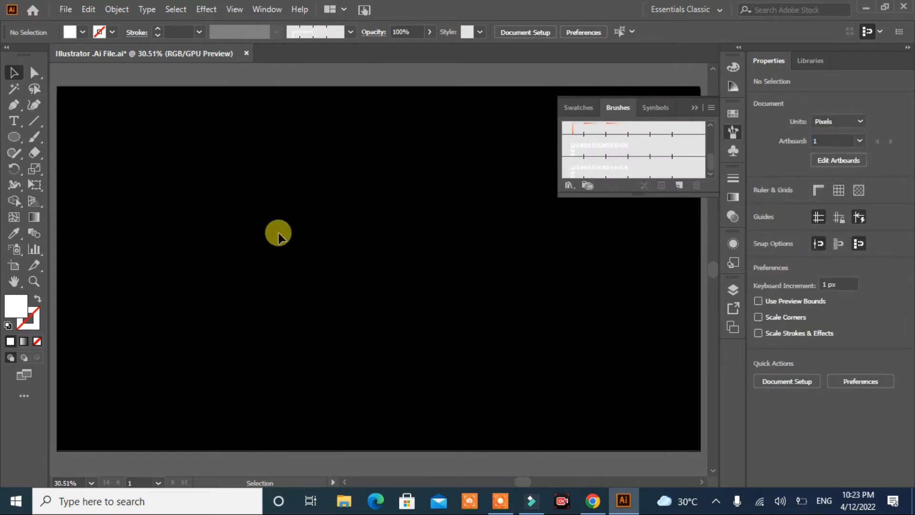
# Step: Draw an unfilled, white-stroked circle about 884 px wide on the artboard and apply the new DESIGN pattern brush to it
pyautogui.click(13, 142)
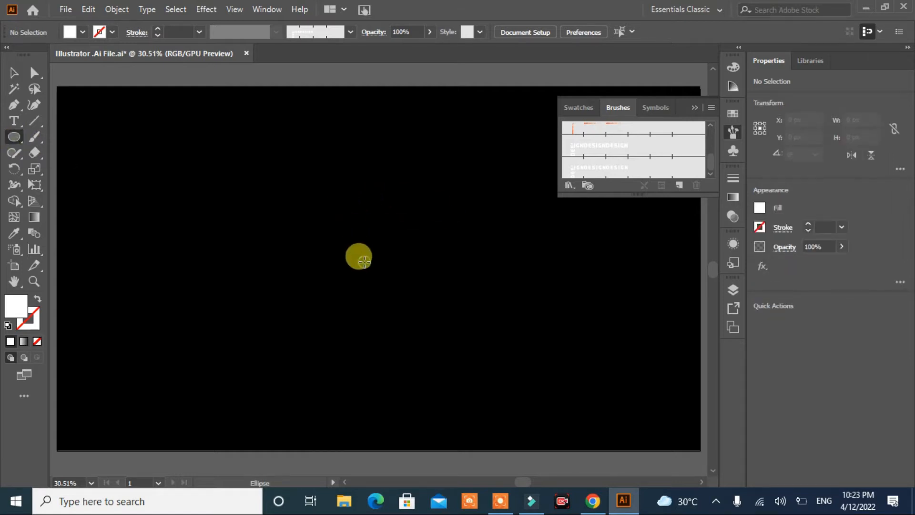
pyautogui.moveTo(364, 261); pyautogui.dragTo(512, 371)
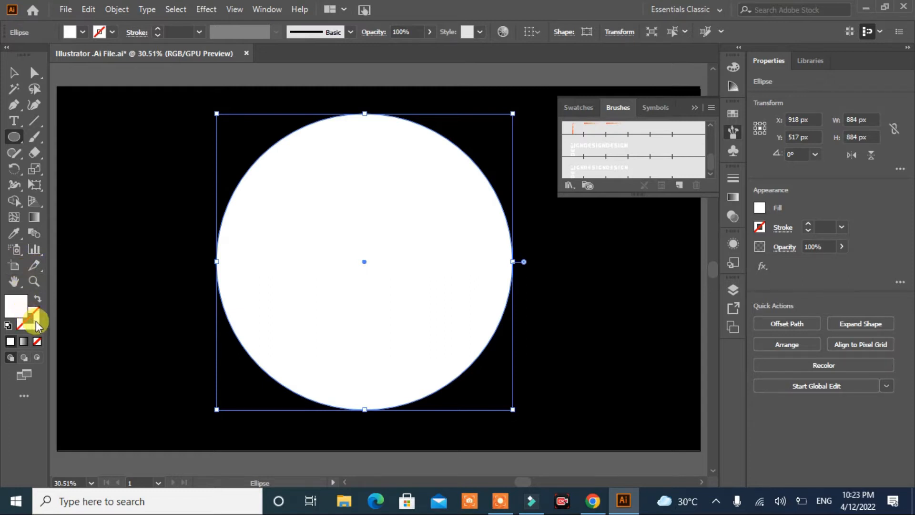
pyautogui.click(37, 299)
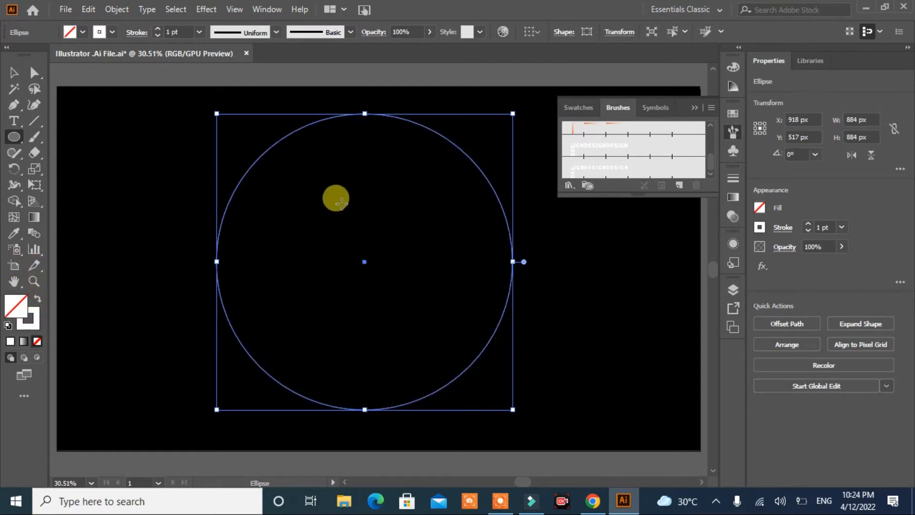
pyautogui.click(600, 170)
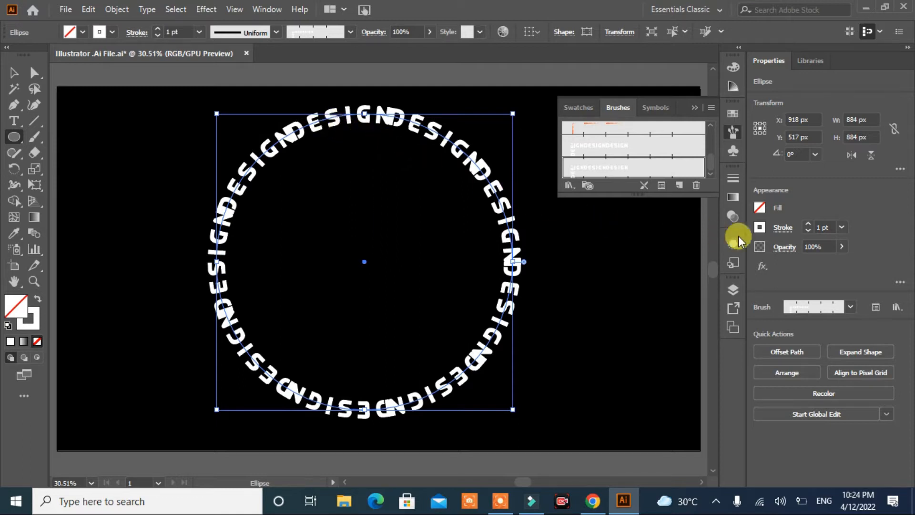
# Step: Give the circle's stroke the triangular width profile that tapers to a point and expand its appearance
pyautogui.click(784, 228)
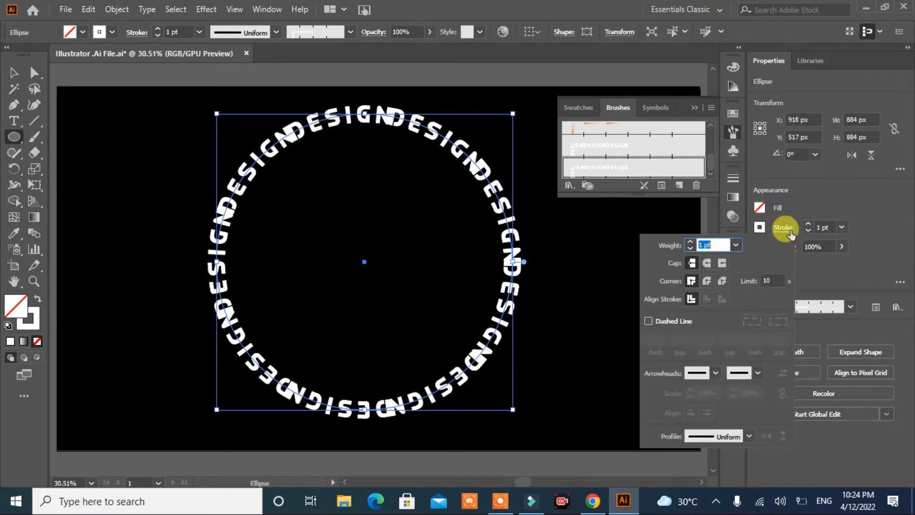
pyautogui.click(749, 436)
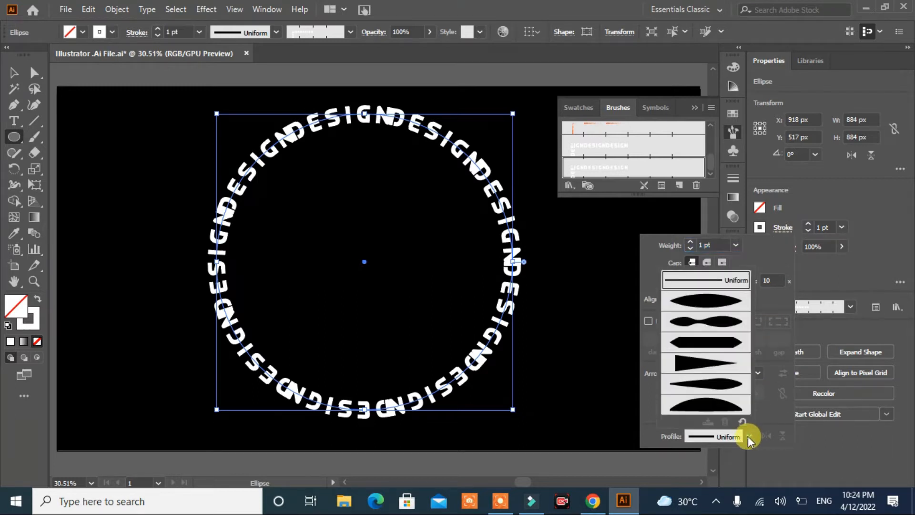
pyautogui.click(705, 365)
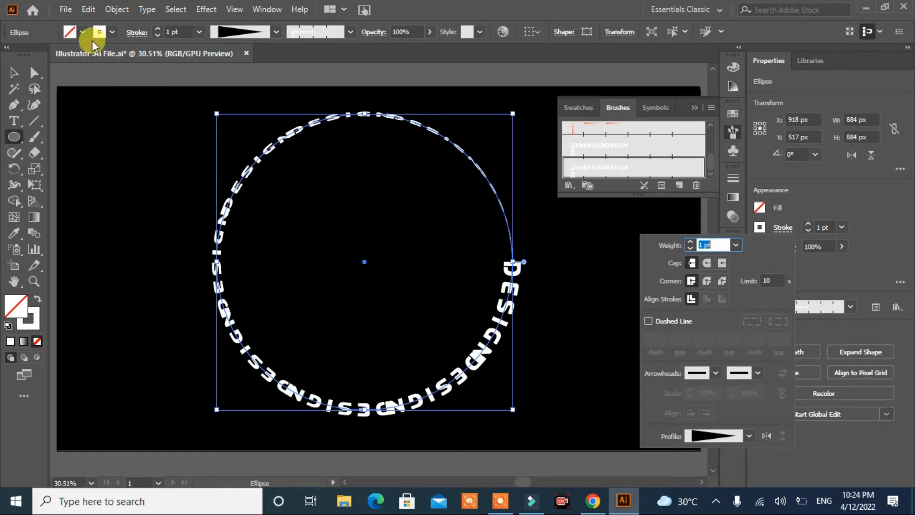
pyautogui.click(118, 10)
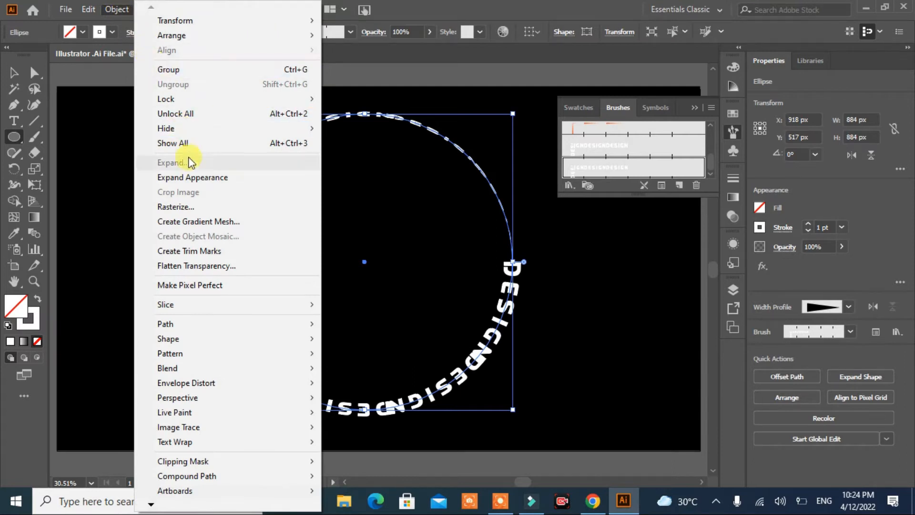
pyautogui.click(196, 178)
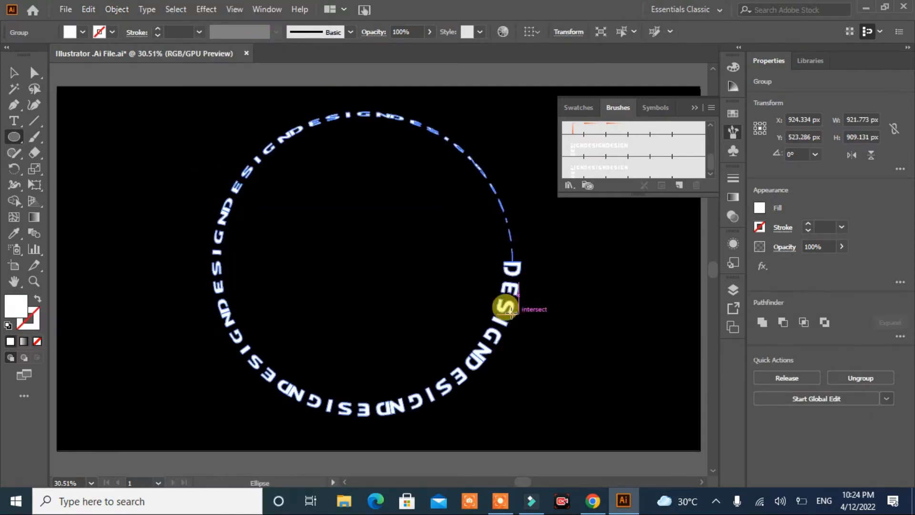
# Step: Reflect the expanded text ring across the vertical axis and rotate it clockwise so its large end sits at the upper left
pyautogui.click(14, 72)
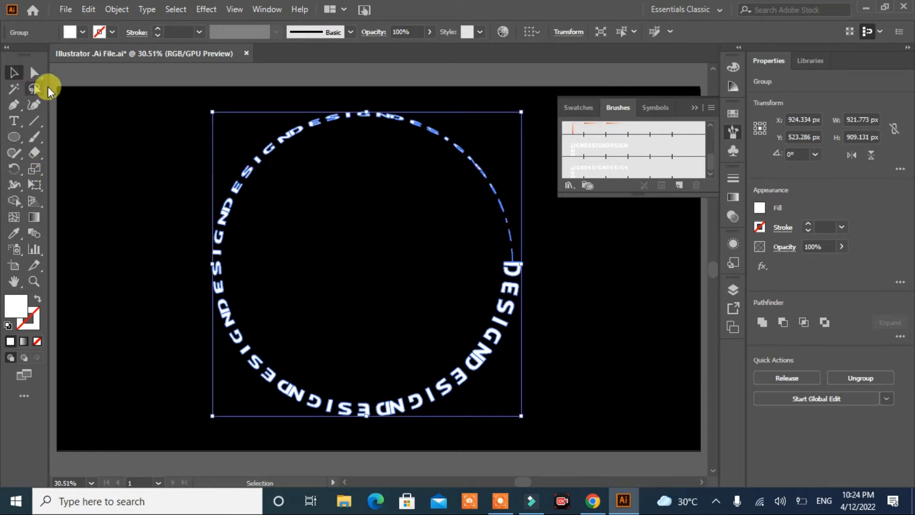
pyautogui.rightClick(513, 280)
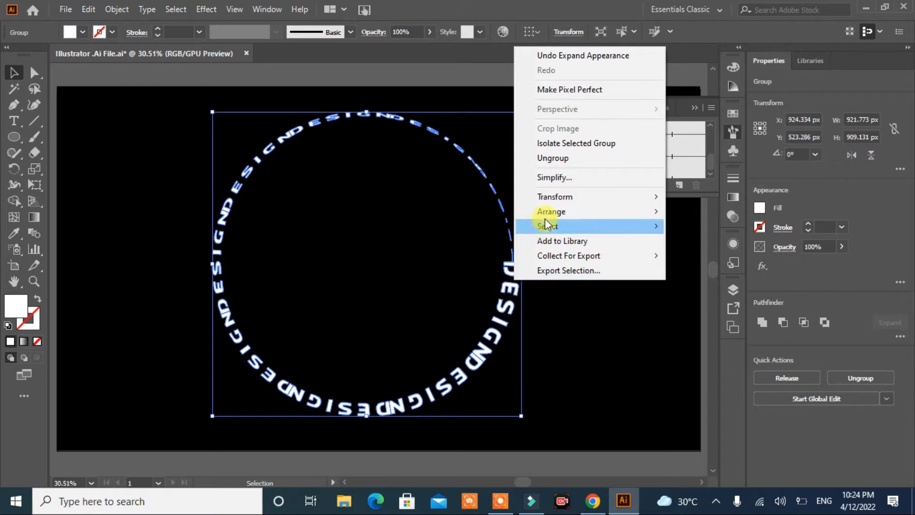
pyautogui.moveTo(560, 196)
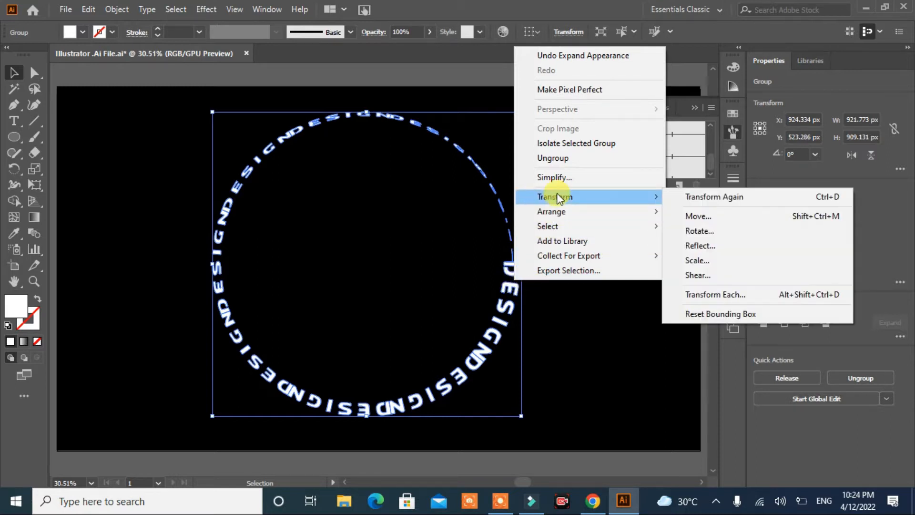
pyautogui.click(721, 245)
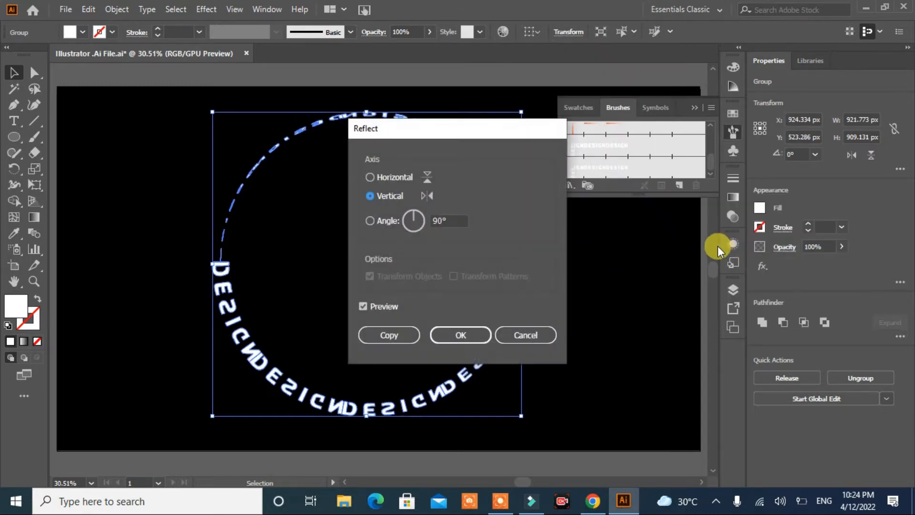
pyautogui.click(470, 334)
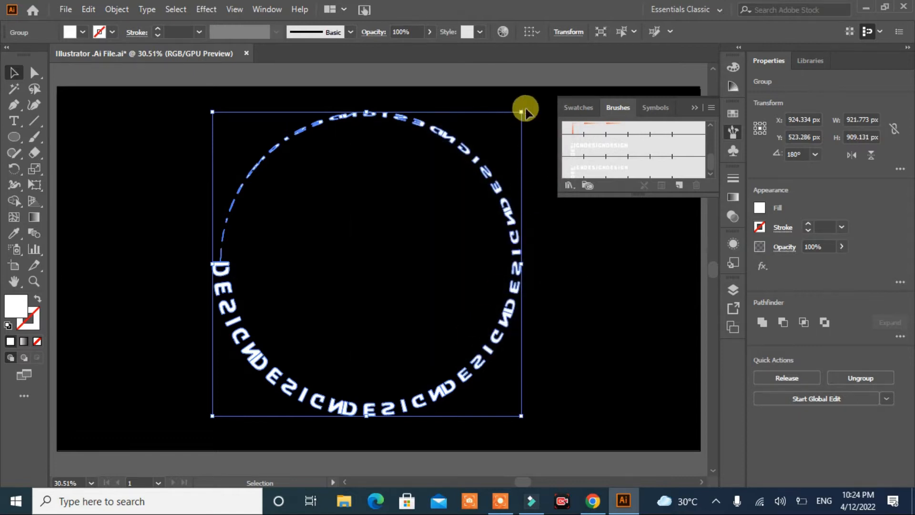
pyautogui.moveTo(527, 110); pyautogui.dragTo(577, 245)
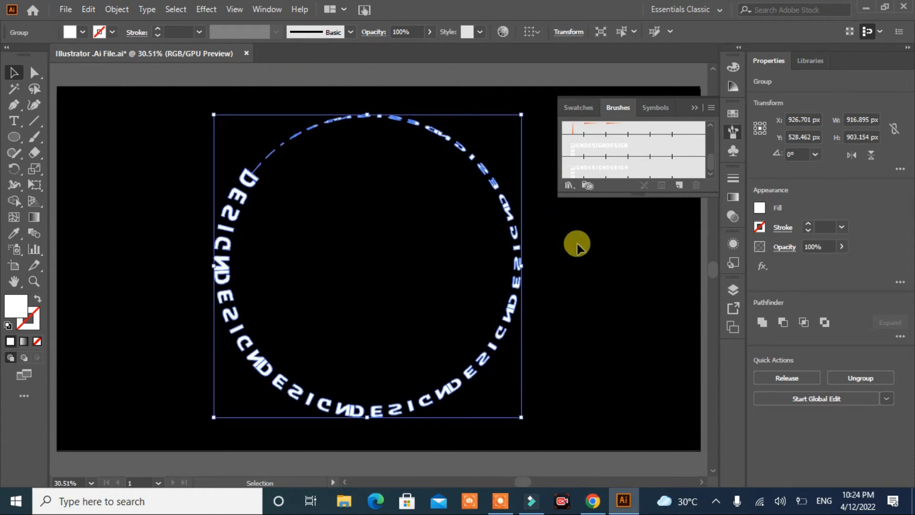
# Step: Start a Distort & Transform Transform effect on the text ring with preview enabled and 1 copy
pyautogui.click(205, 11)
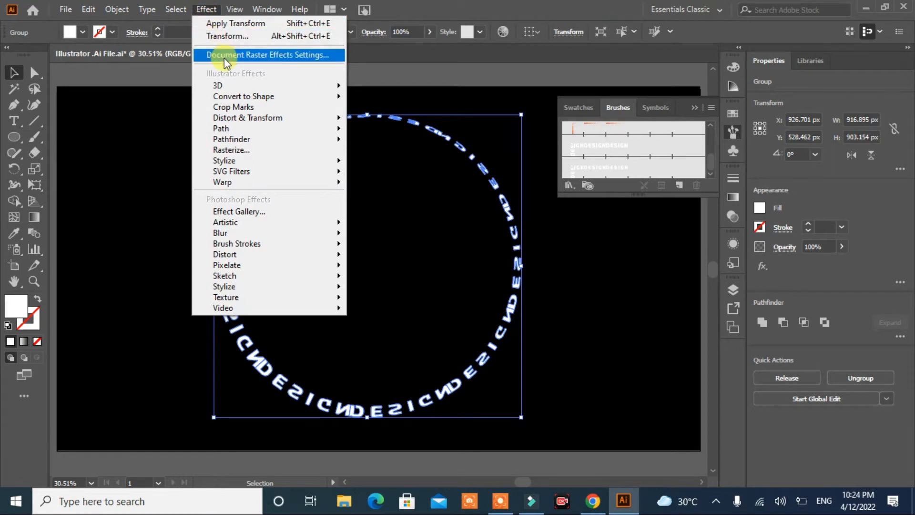
pyautogui.moveTo(252, 118)
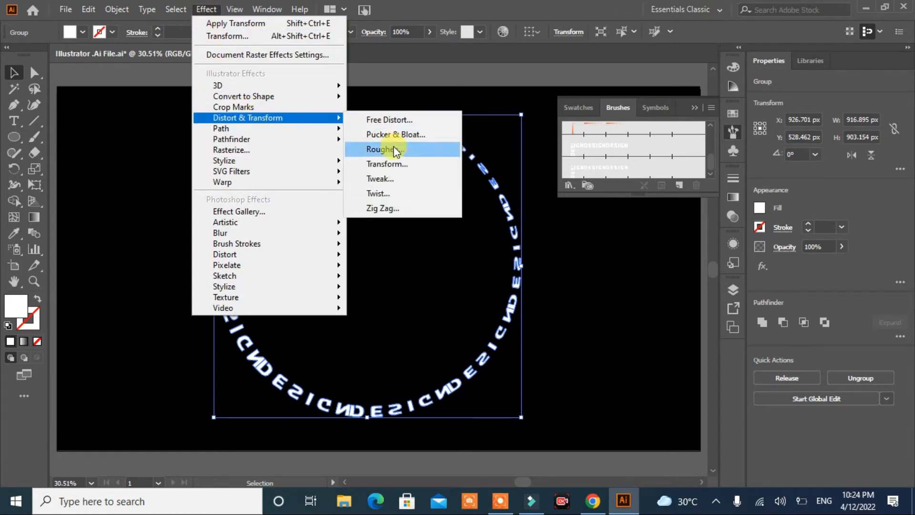
pyautogui.click(404, 168)
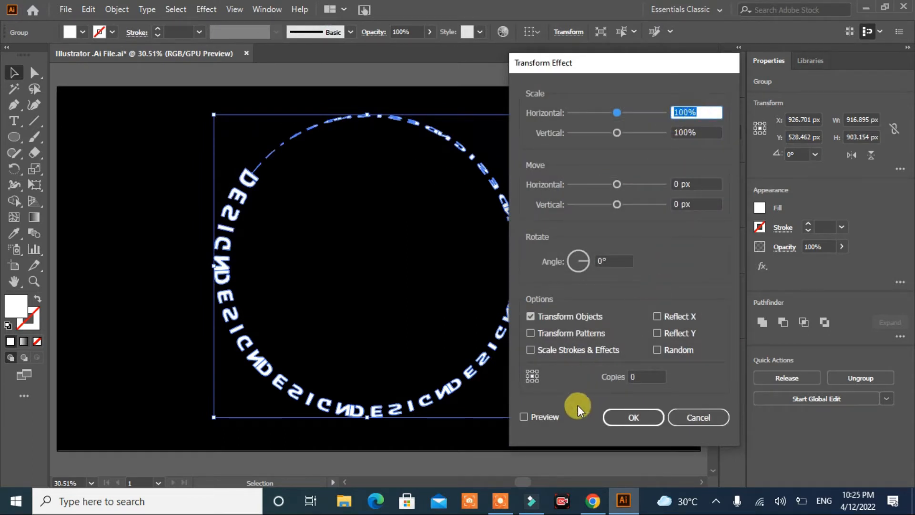
pyautogui.click(525, 416)
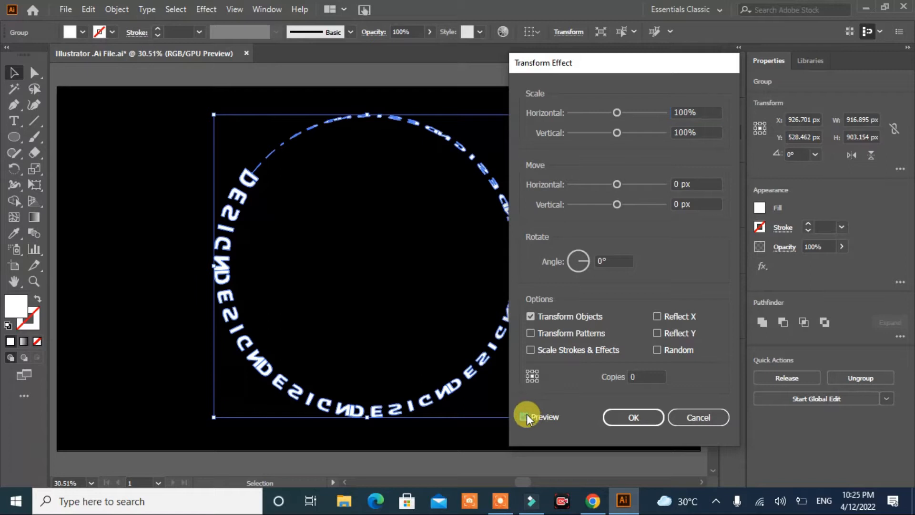
pyautogui.click(645, 377)
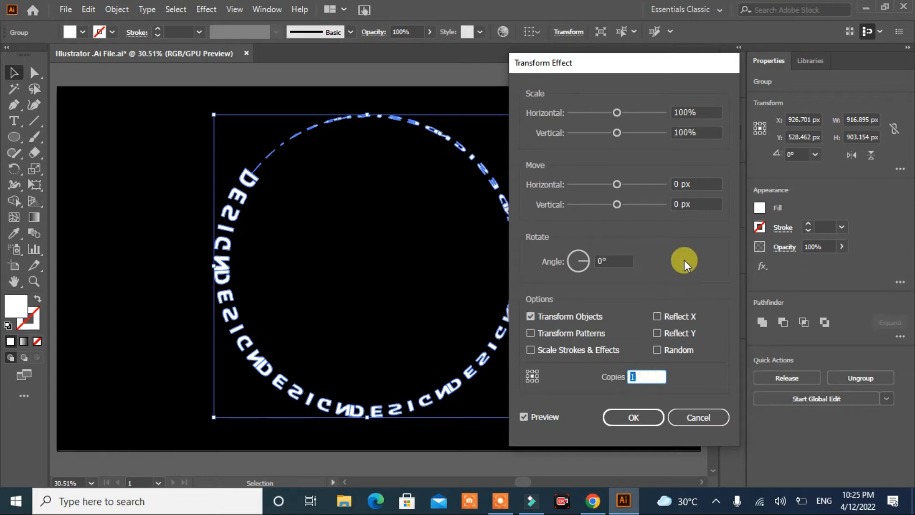
# Step: Set the Transform effect's horizontal scale to 83%
pyautogui.click(696, 111)
pyautogui.press('Down')
pyautogui.press('Down')
pyautogui.press('Down')
pyautogui.press('Down')
pyautogui.press('Down')
pyautogui.press('Down')
pyautogui.press('Down')
pyautogui.press('Down')
pyautogui.press('Down')
pyautogui.press('Down')
pyautogui.press('Down')
pyautogui.press('Down')
pyautogui.press('Down')
pyautogui.press('Down')
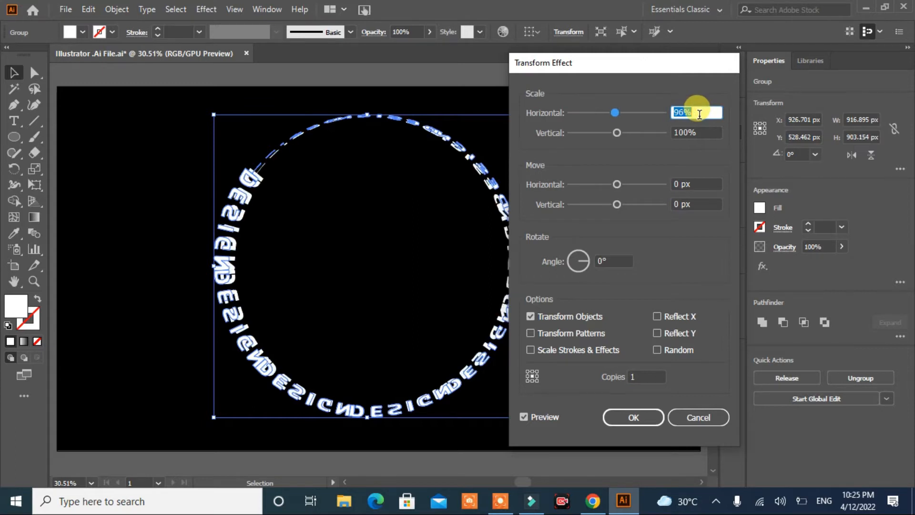
pyautogui.press('Down')
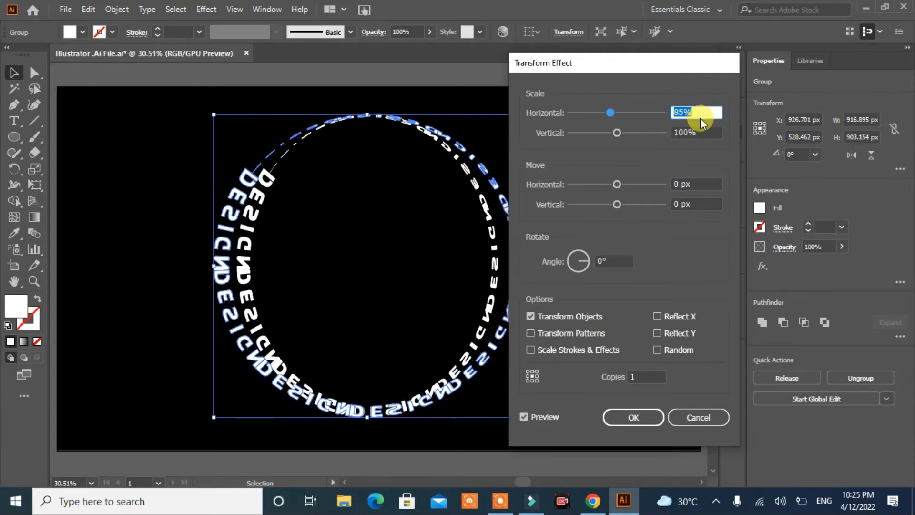
pyautogui.press('Down')
pyautogui.press('Down')
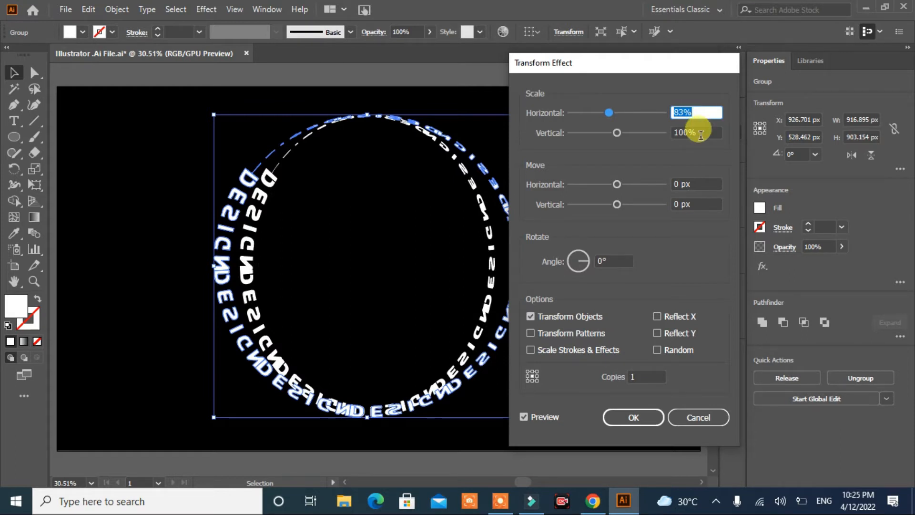
# Step: Set the Transform effect's vertical scale to 83%
pyautogui.click(700, 136)
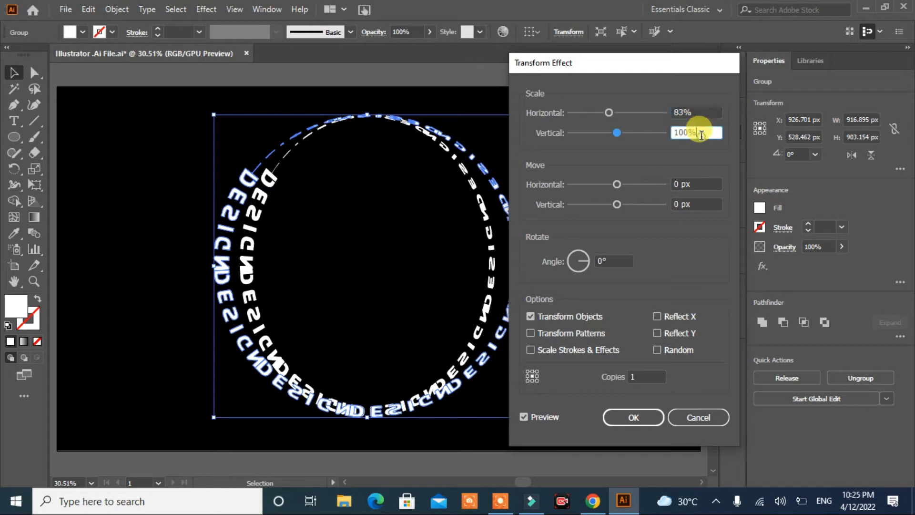
pyautogui.press('Down')
pyautogui.press('Down')
pyautogui.press('Down')
pyautogui.press('Down')
pyautogui.press('Down')
pyautogui.press('Down')
pyautogui.press('Down')
pyautogui.press('Down')
pyautogui.press('Down')
pyautogui.press('Down')
pyautogui.press('Down')
pyautogui.press('Down')
pyautogui.press('Down')
pyautogui.press('Down')
pyautogui.press('Down')
pyautogui.press('Down')
pyautogui.press('Down')
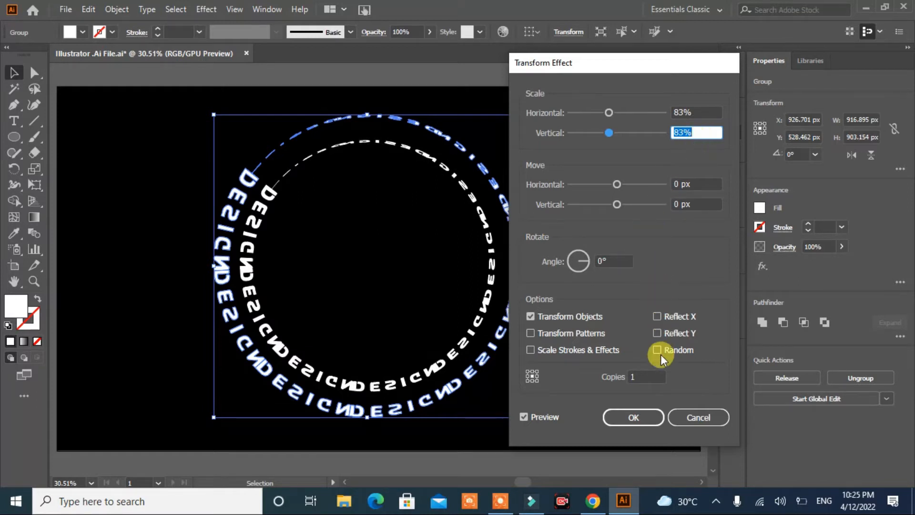
# Step: Set the Transform effect's number of copies to 14
pyautogui.click(639, 375)
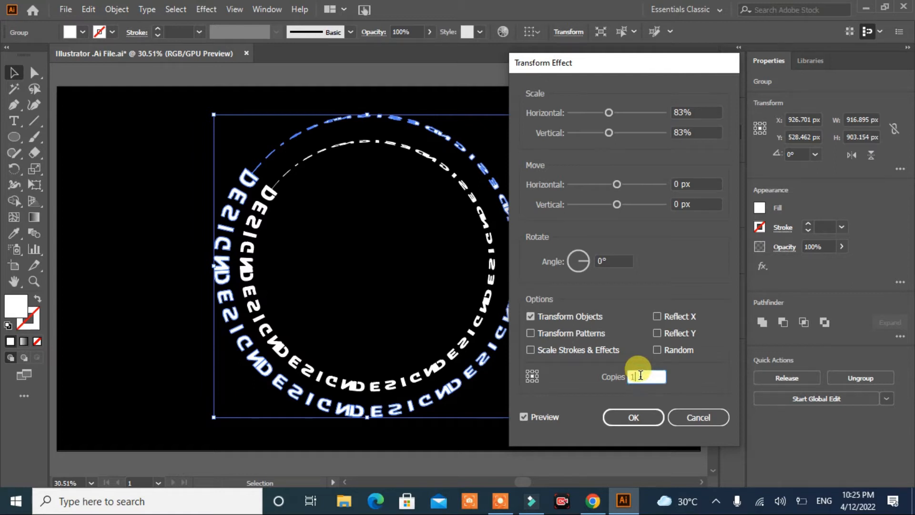
pyautogui.press('Up')
pyautogui.press('Up')
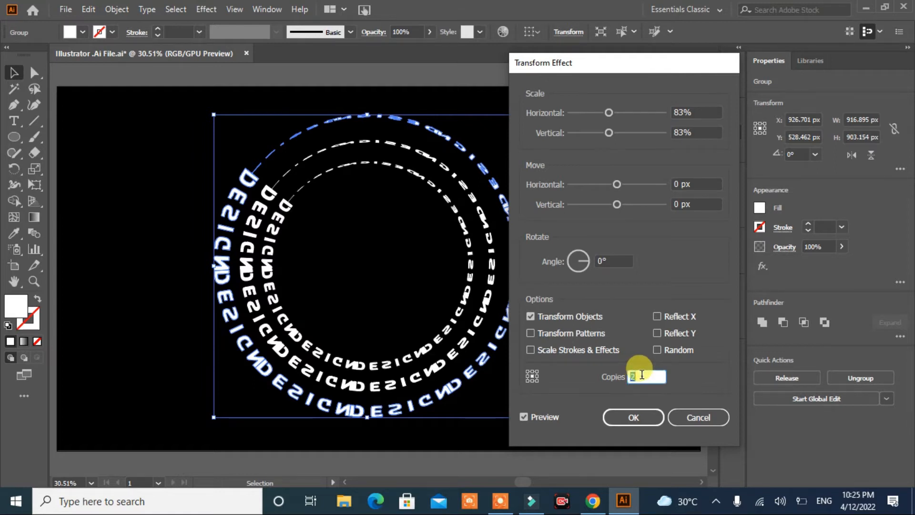
pyautogui.press('Up')
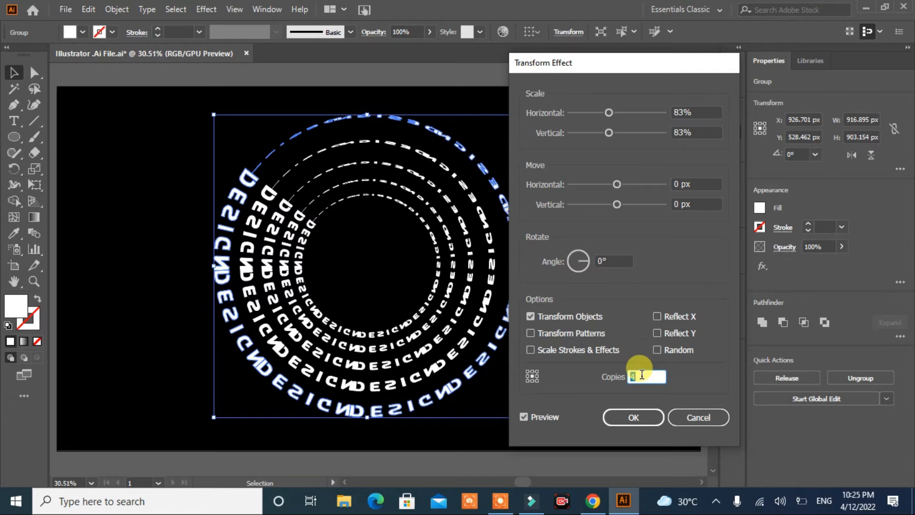
pyautogui.press('Up')
pyautogui.press('Up')
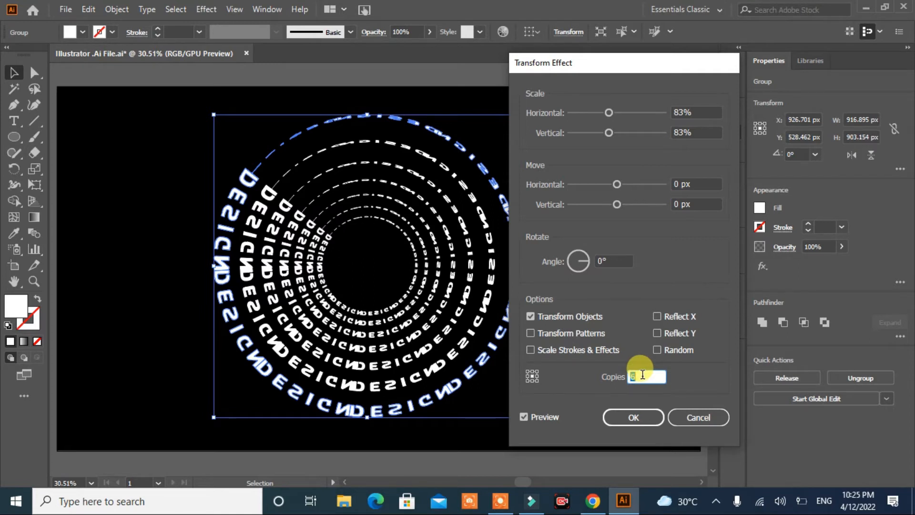
pyautogui.press('Up')
pyautogui.press('Up')
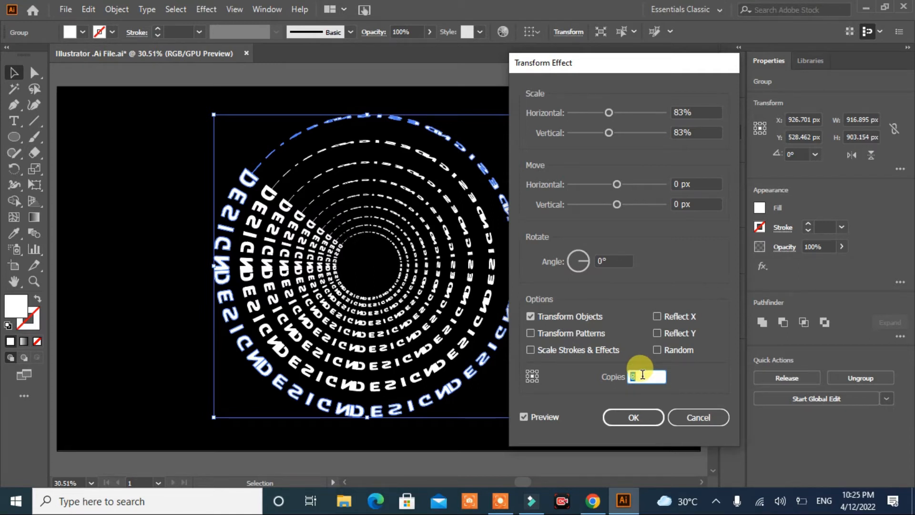
pyautogui.press('Up')
pyautogui.press('Up')
pyautogui.press('Up')
pyautogui.press('Up')
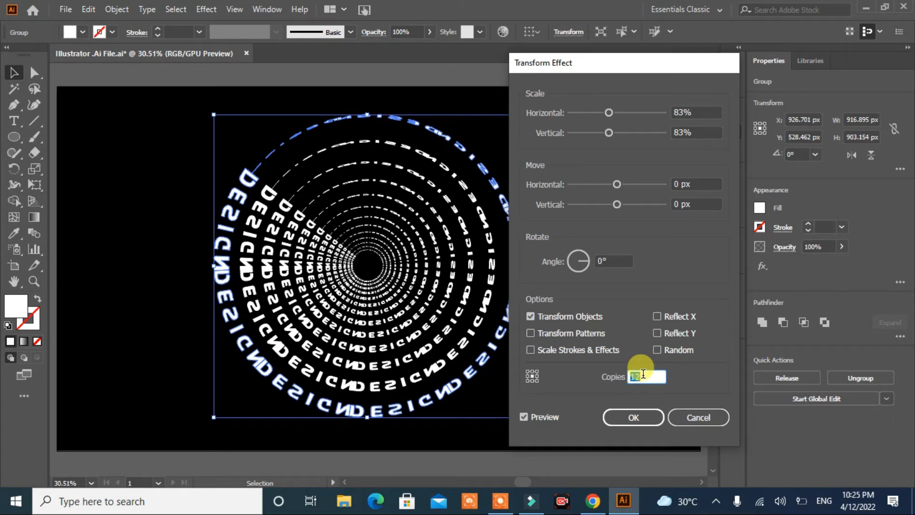
pyautogui.press('Up')
pyautogui.press('Up')
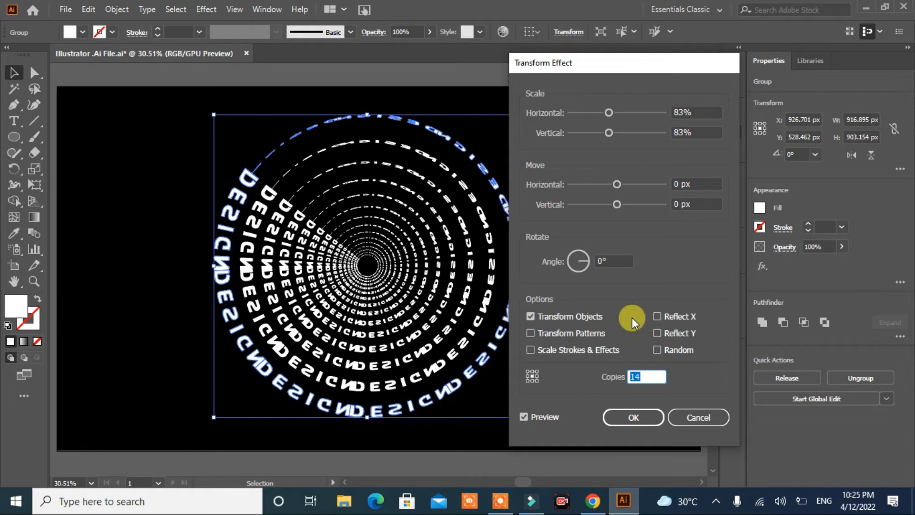
# Step: Set the Transform effect's rotation angle to 31° and apply the effect to the text ring
pyautogui.click(614, 259)
pyautogui.press('Down')
pyautogui.press('Down')
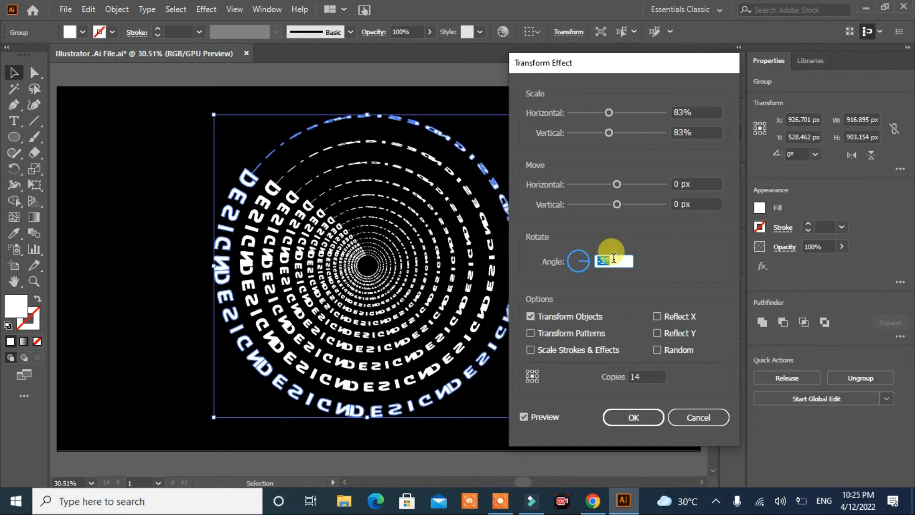
pyautogui.press('Up')
pyautogui.press('Up')
pyautogui.press('Up')
pyautogui.press('Up')
pyautogui.press('Up')
pyautogui.press('Up')
pyautogui.press('Up')
pyautogui.press('Up')
pyautogui.press('Up')
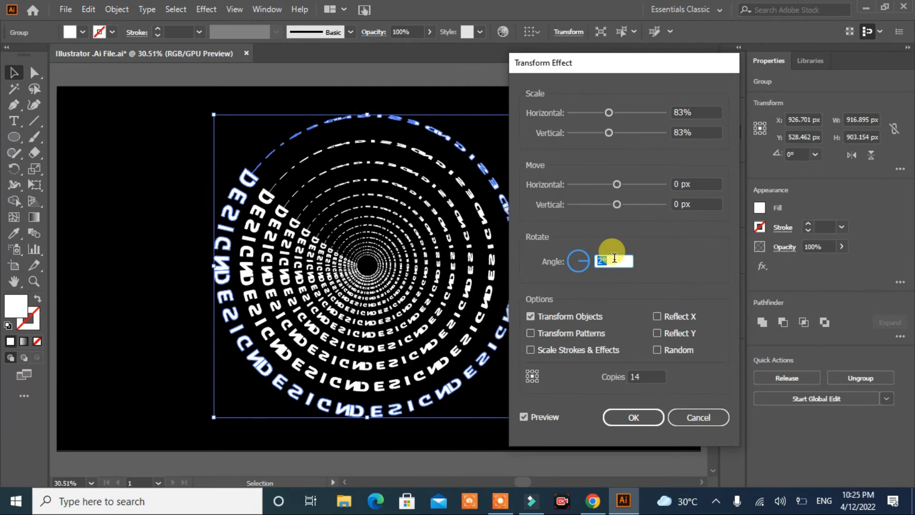
pyautogui.press('Up')
pyautogui.press('Up')
pyautogui.press('Up')
pyautogui.press('Up')
pyautogui.press('Up')
pyautogui.press('Up')
pyautogui.press('Up')
pyautogui.press('Up')
pyautogui.press('Up')
pyautogui.press('Up')
pyautogui.press('Up')
pyautogui.press('Up')
pyautogui.press('Up')
pyautogui.press('Up')
pyautogui.press('Up')
pyautogui.press('Up')
pyautogui.press('Up')
pyautogui.press('Up')
pyautogui.press('Up')
pyautogui.press('Up')
pyautogui.press('Up')
pyautogui.press('Up')
pyautogui.press('Up')
pyautogui.press('Up')
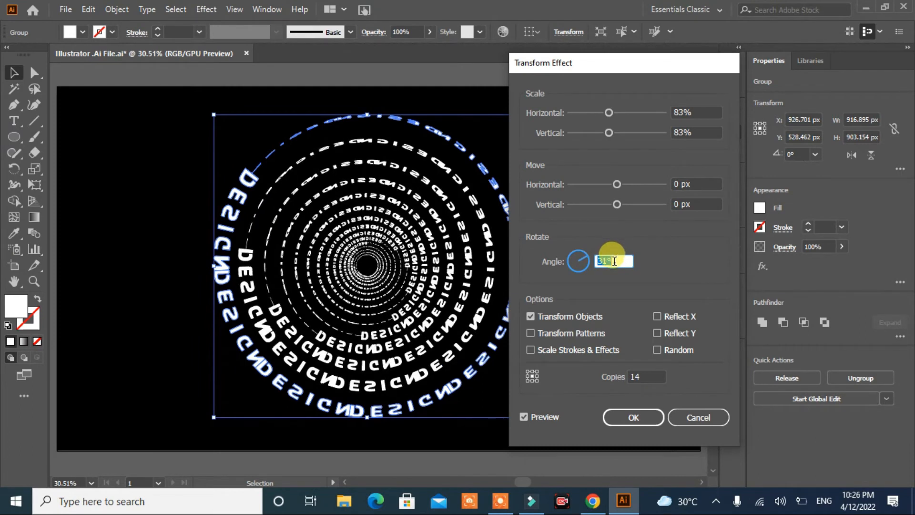
pyautogui.click(621, 415)
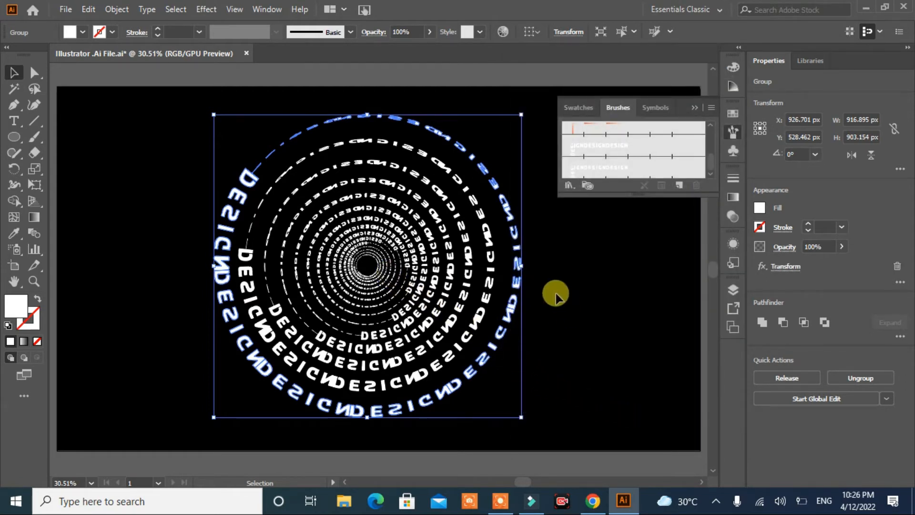
# Step: Expand the appearance of the transformed text ring and ungroup the resulting rings
pyautogui.click(117, 10)
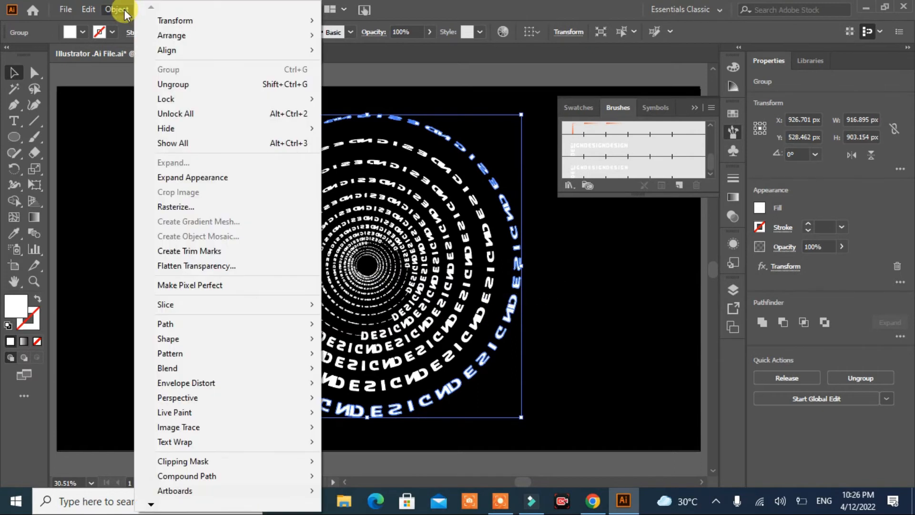
pyautogui.click(193, 178)
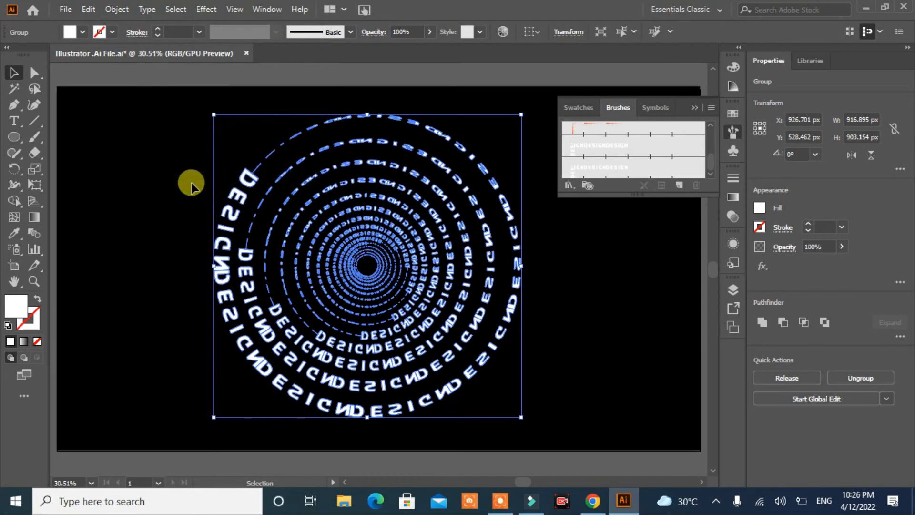
pyautogui.rightClick(239, 196)
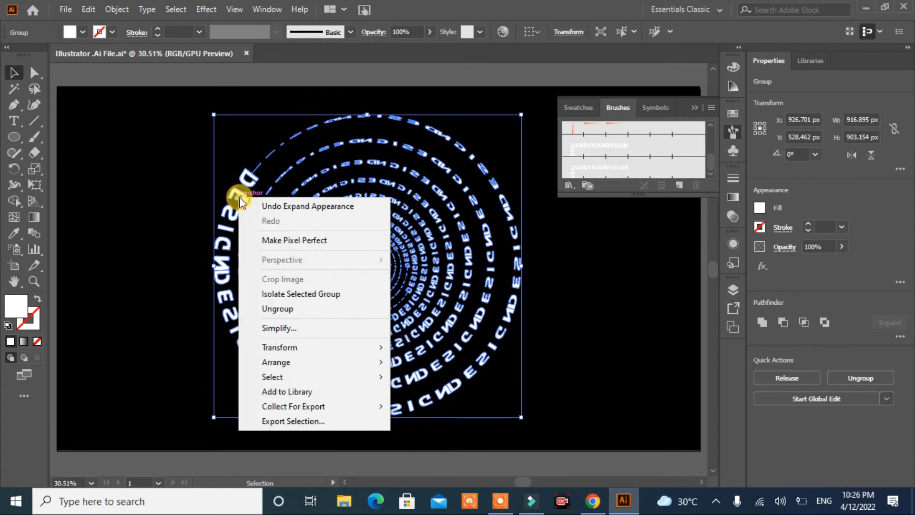
pyautogui.click(272, 310)
pyautogui.click(169, 262)
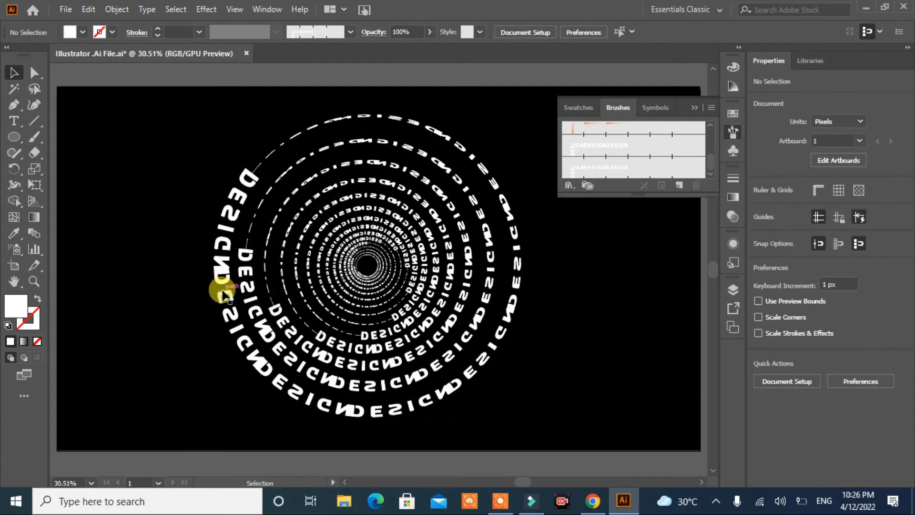
# Step: Fill every second text ring, starting with the outermost and continuing to the centre, with the orange swatch
pyautogui.hotkey('ctrl', '+')
pyautogui.hotkey('ctrl', '+')
pyautogui.click(153, 194)
pyautogui.moveTo(199, 271); pyautogui.dragTo(357, 263)
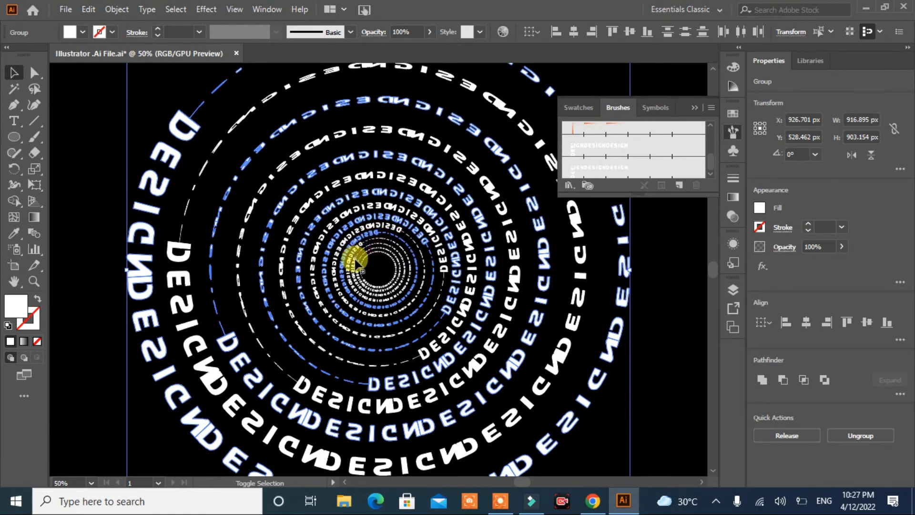
pyautogui.keyDown('shift'); pyautogui.click(356, 264); pyautogui.keyUp('shift')
pyautogui.moveTo(356, 265); pyautogui.dragTo(368, 292)
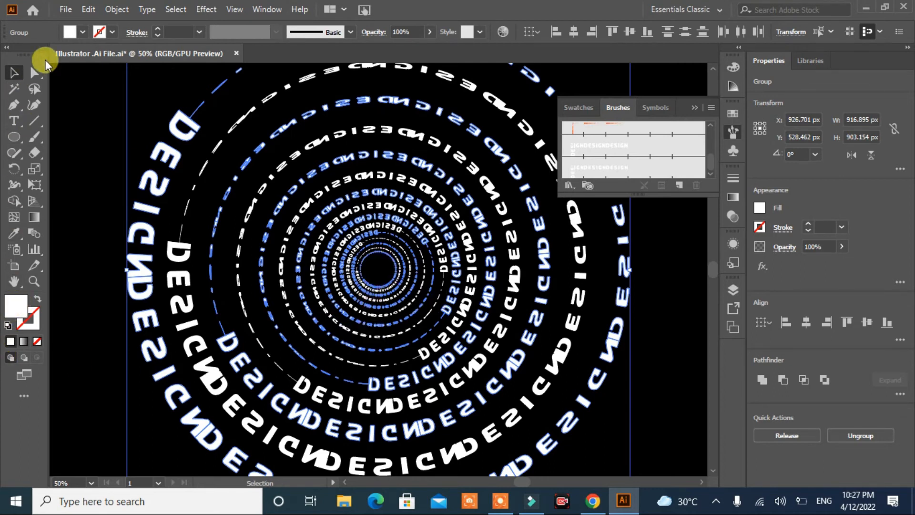
pyautogui.click(82, 33)
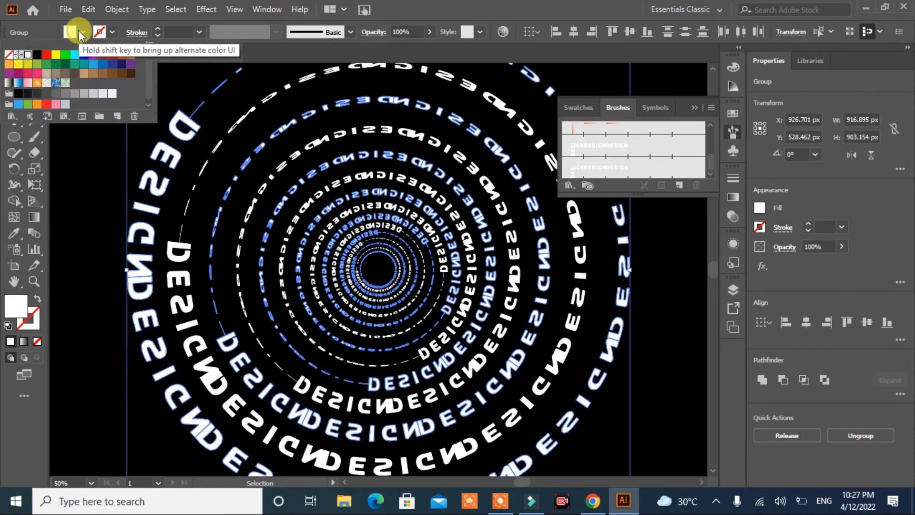
pyautogui.click(121, 60)
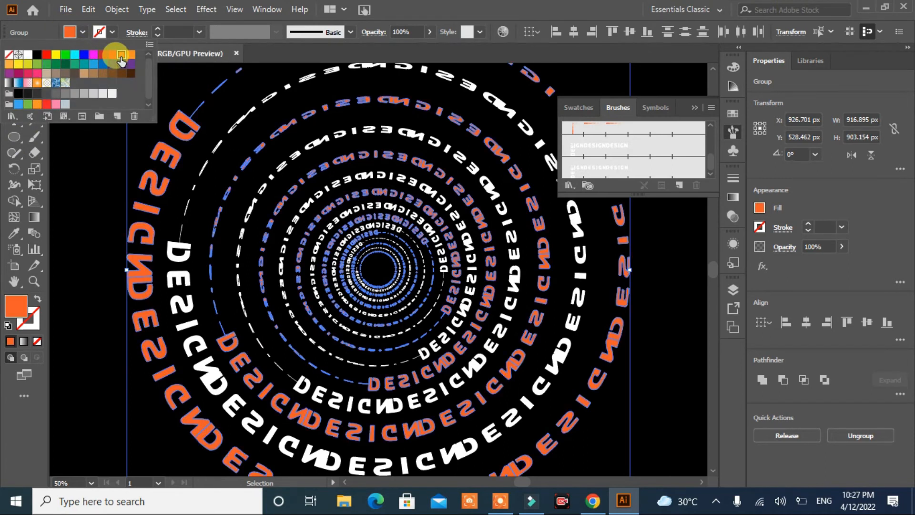
pyautogui.click(108, 186)
pyautogui.click(107, 187)
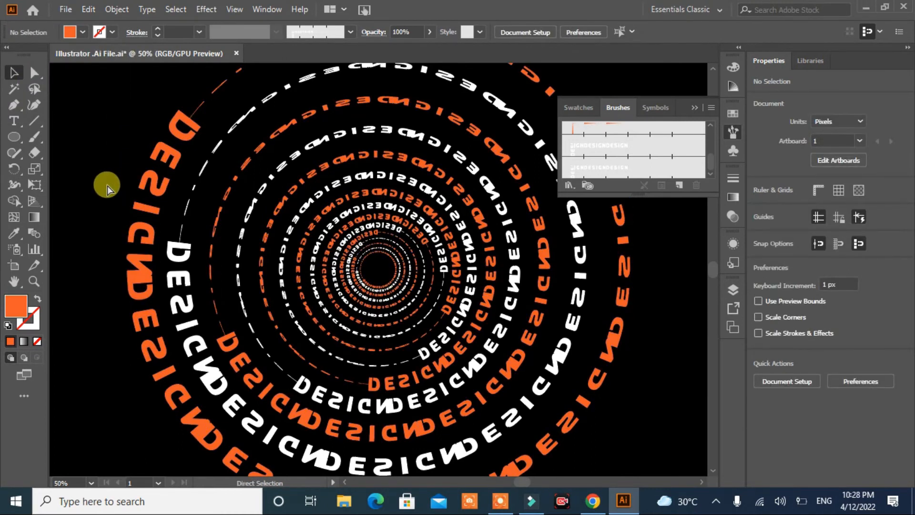
# Step: Group all the orange and white text rings into one object and collapse the Brushes panel
pyautogui.hotkey('ctrl', '0')
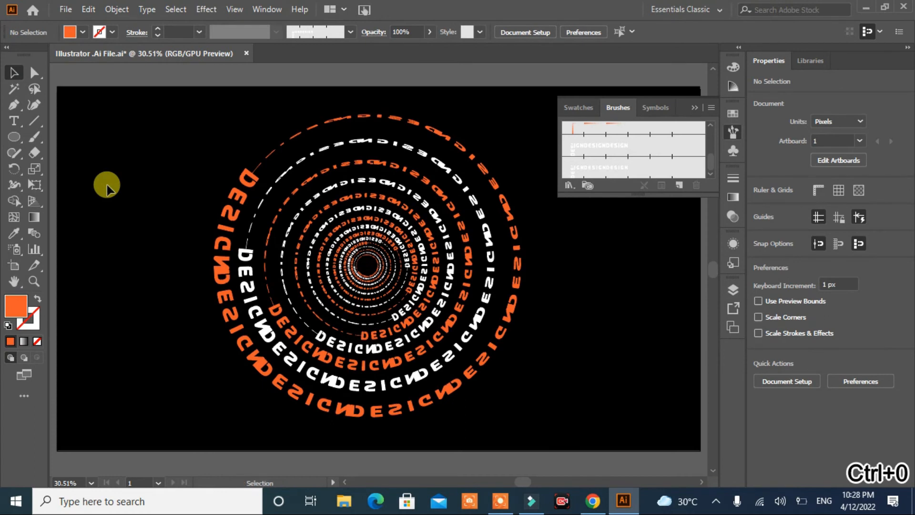
pyautogui.moveTo(552, 233); pyautogui.dragTo(187, 333)
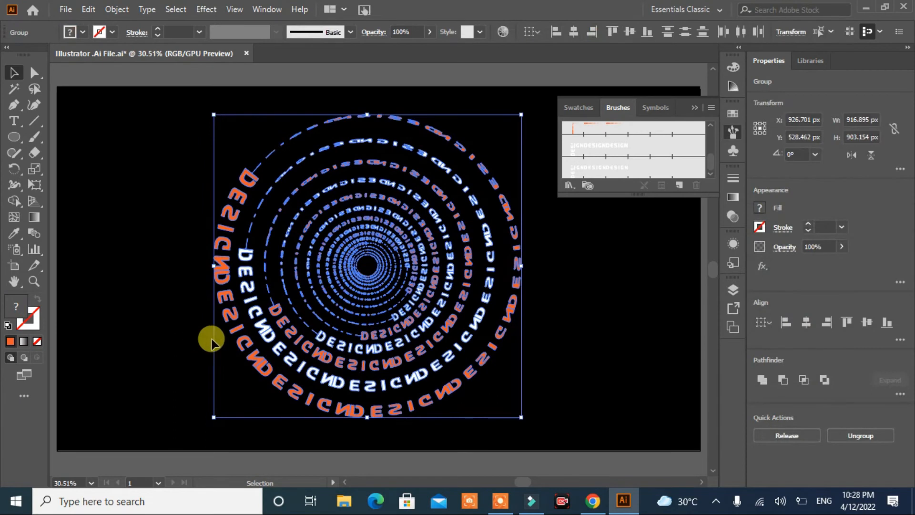
pyautogui.rightClick(374, 287)
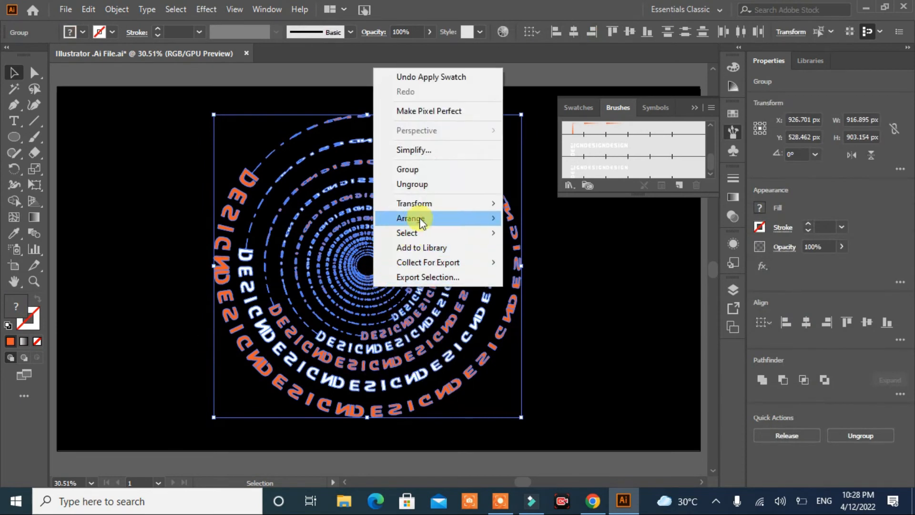
pyautogui.click(429, 170)
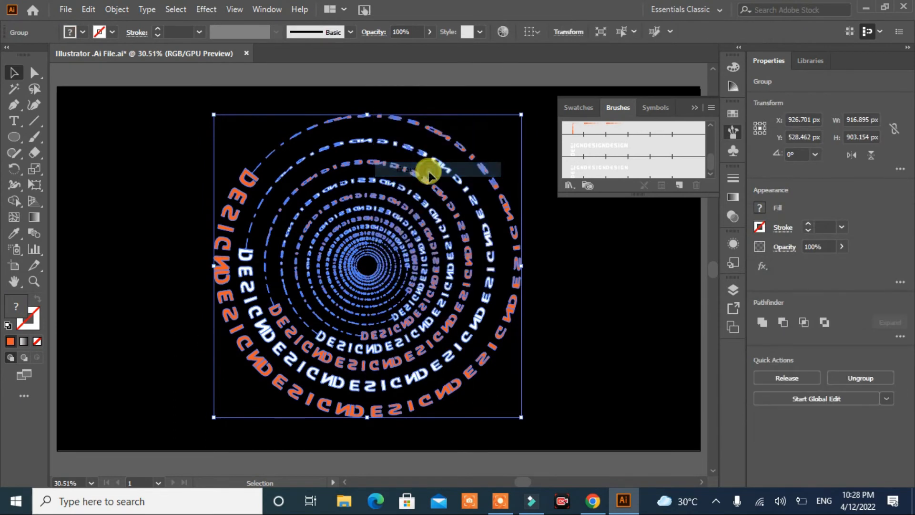
pyautogui.click(692, 108)
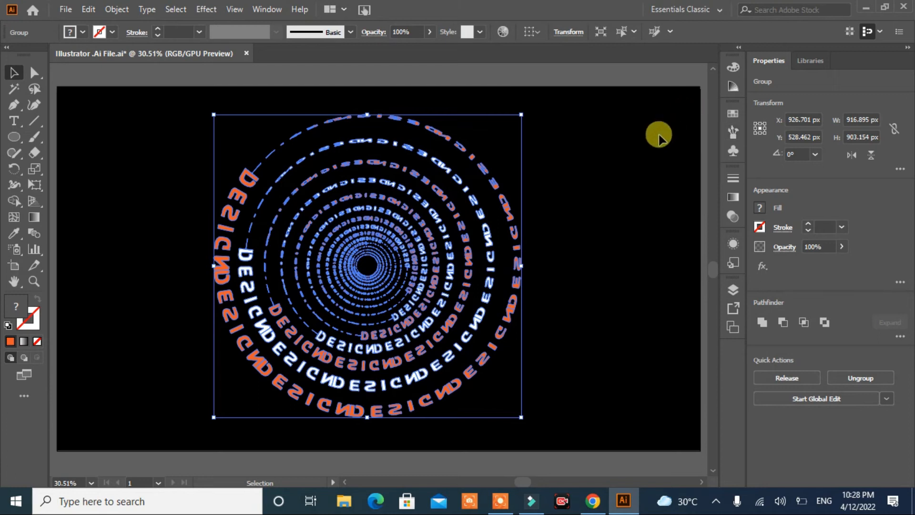
pyautogui.moveTo(322, 274); pyautogui.dragTo(325, 277)
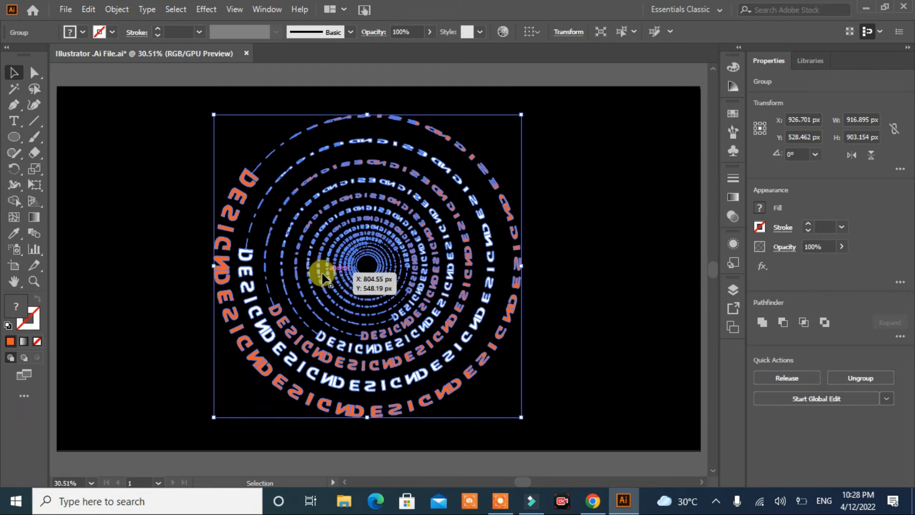
# Step: Free-distort the grouped rings by pulling their upper-right corner inward, and move the tilted design to the right half of the artboard
pyautogui.click(38, 183)
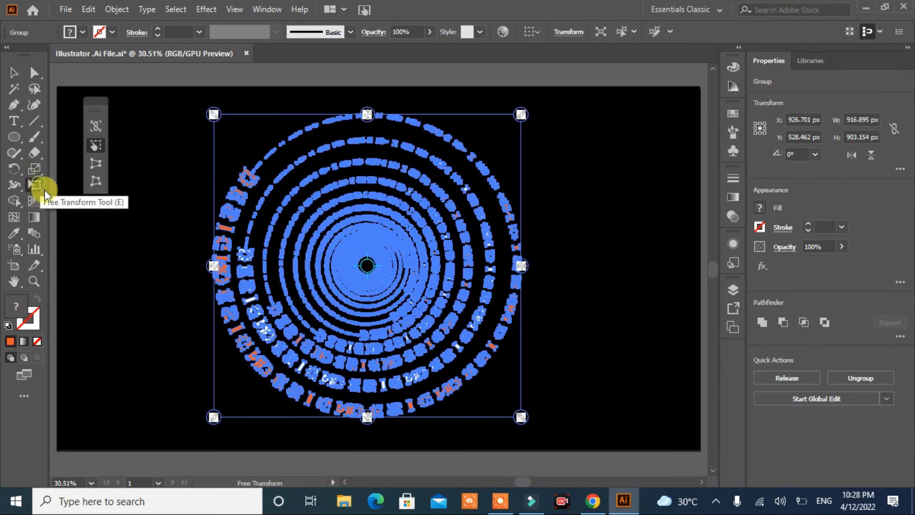
pyautogui.click(98, 184)
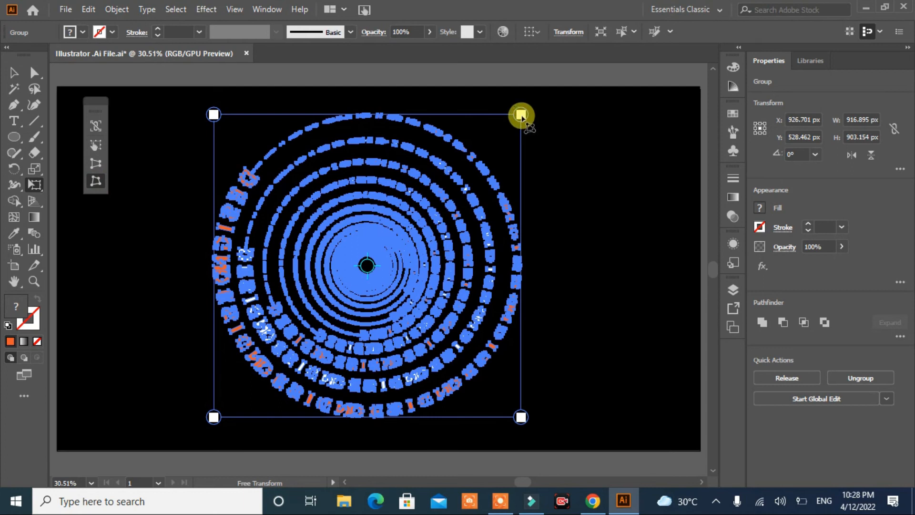
pyautogui.moveTo(520, 116); pyautogui.dragTo(439, 160)
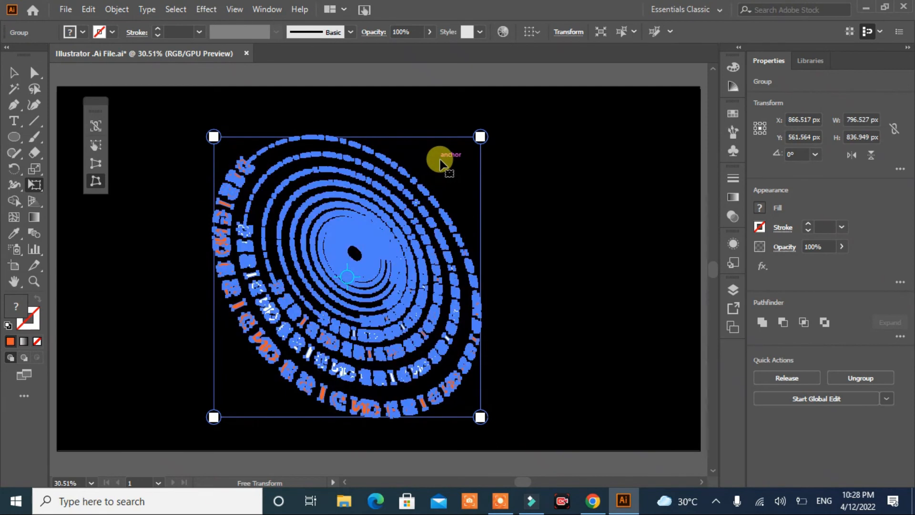
pyautogui.click(11, 76)
pyautogui.click(149, 288)
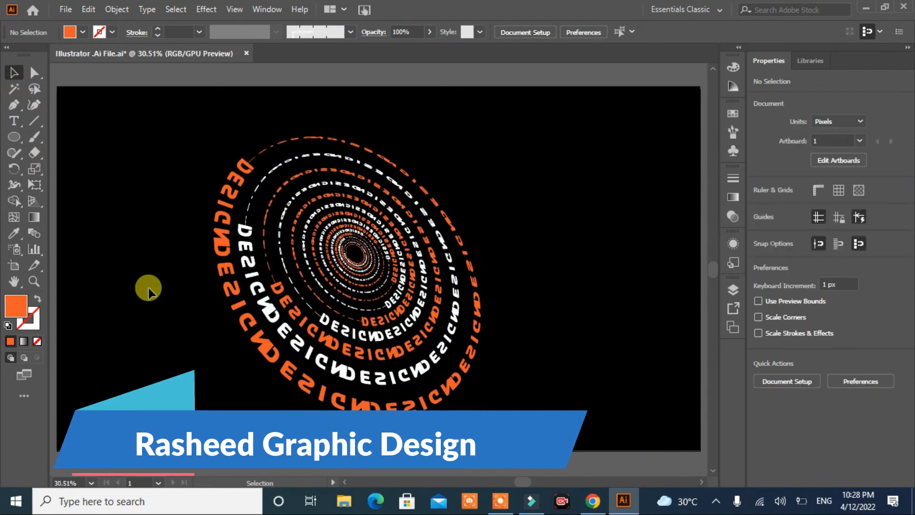
pyautogui.moveTo(356, 274); pyautogui.dragTo(509, 254)
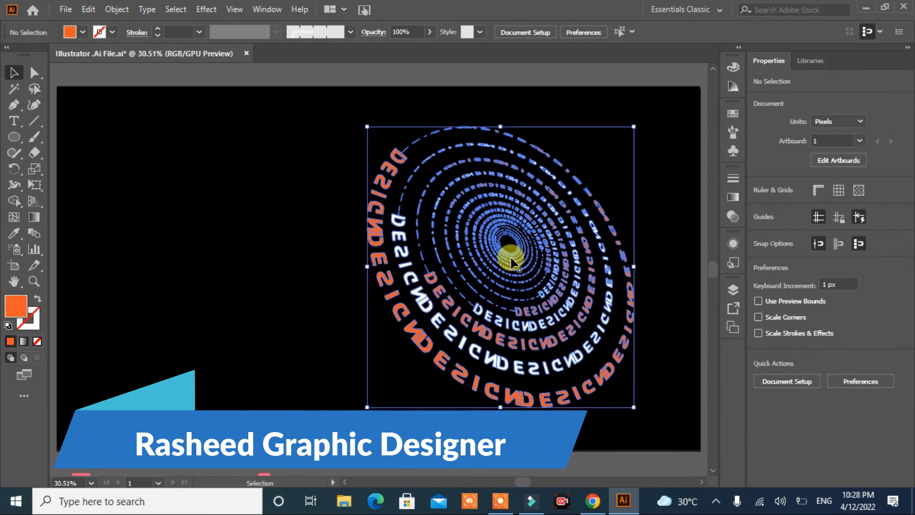
pyautogui.click(296, 272)
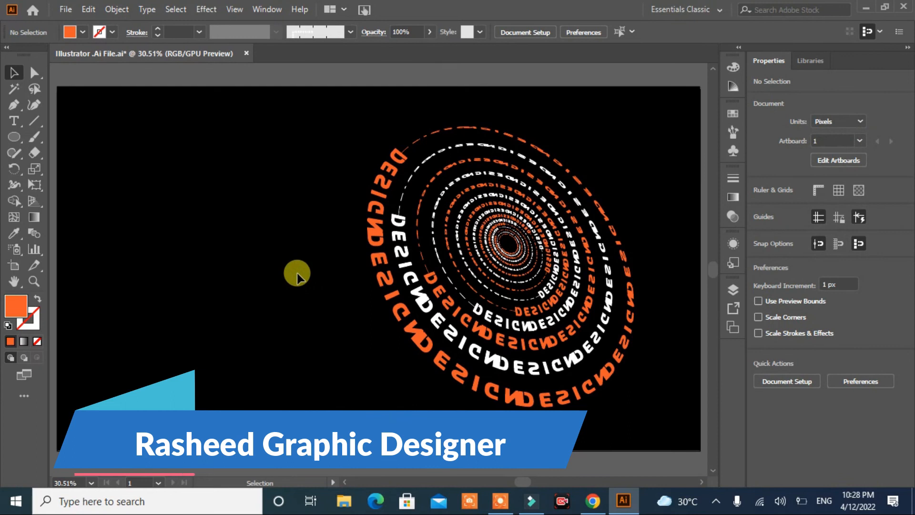